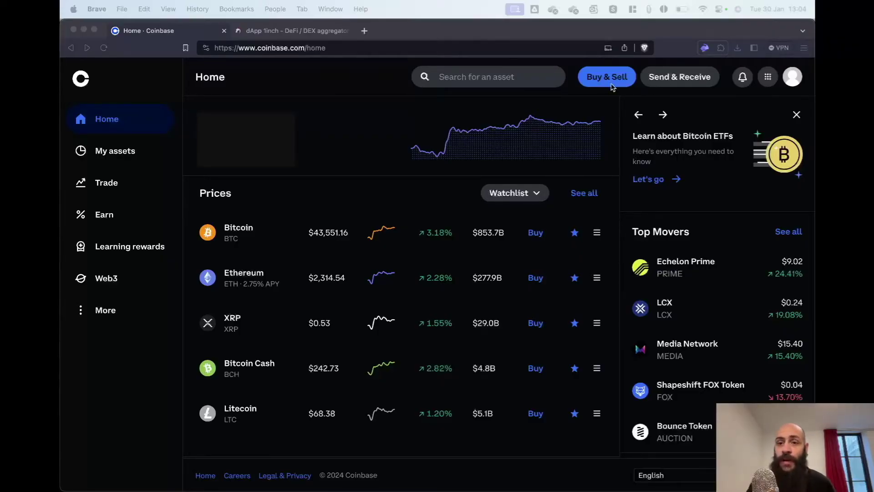
- Start a Coinbase send of Ethereum for 200 USD (about 0.0866 ETH)
left_click(676, 81)
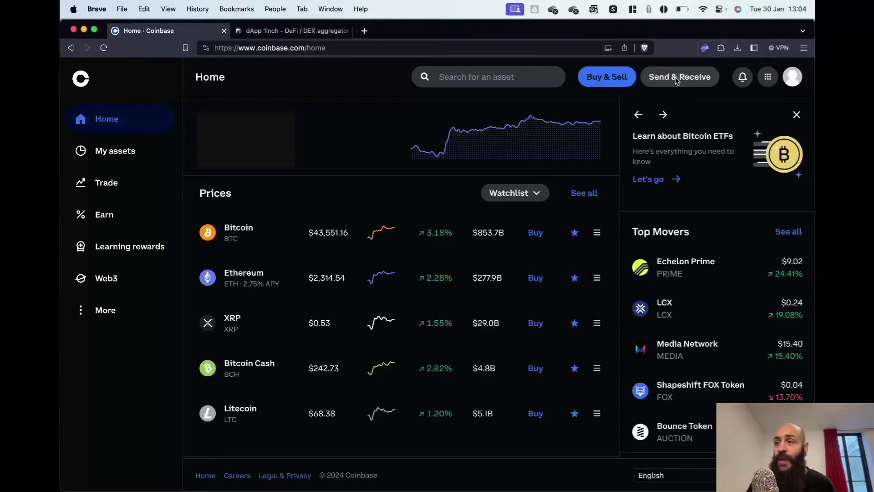
left_click(677, 81)
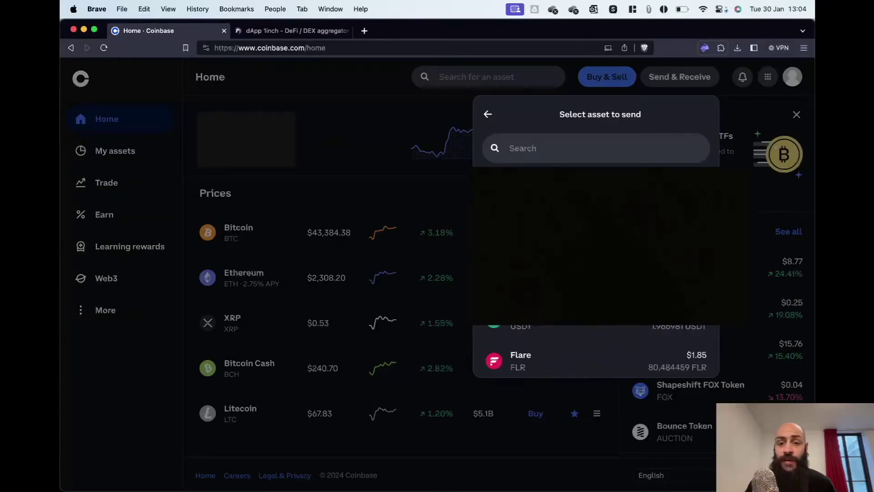
left_click(559, 153)
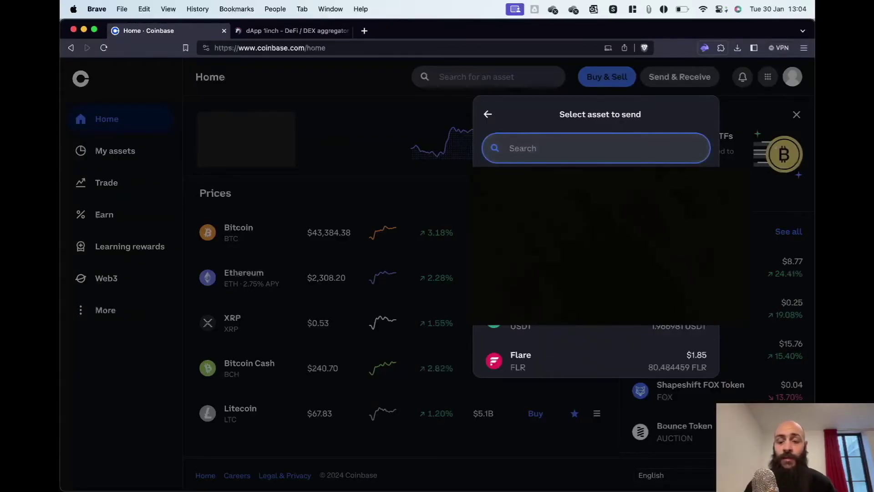
left_click(546, 239)
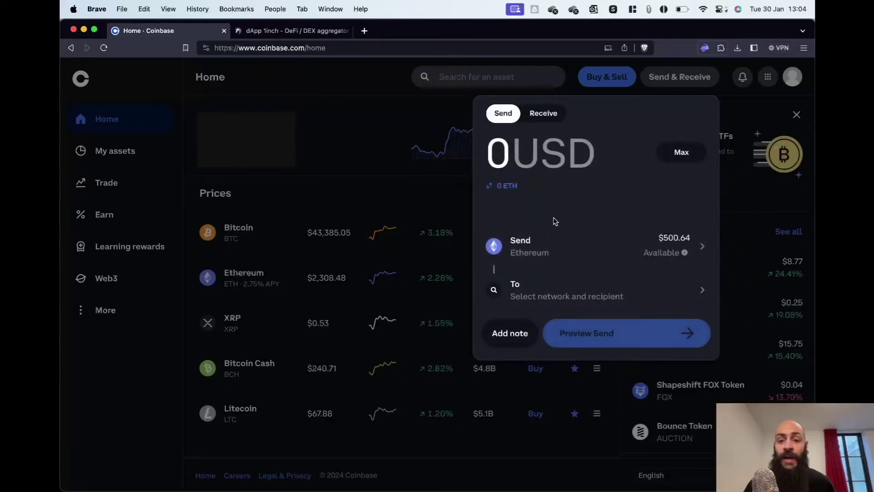
type("200")
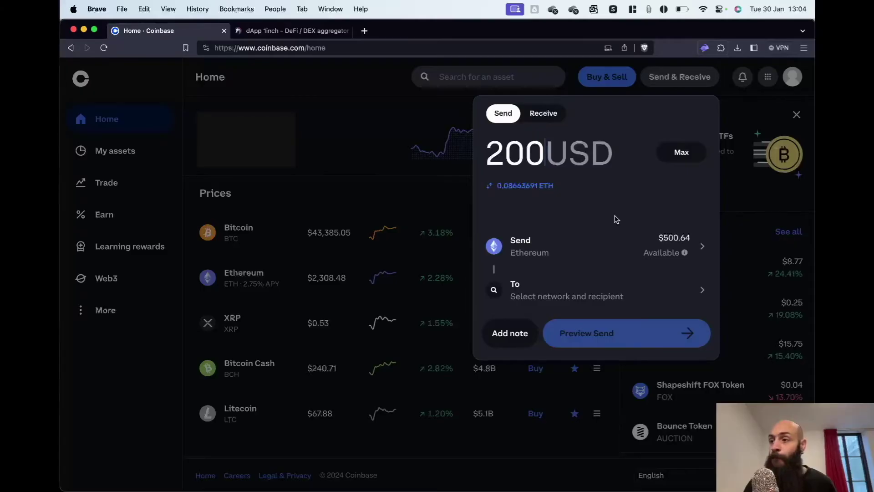
left_click(583, 291)
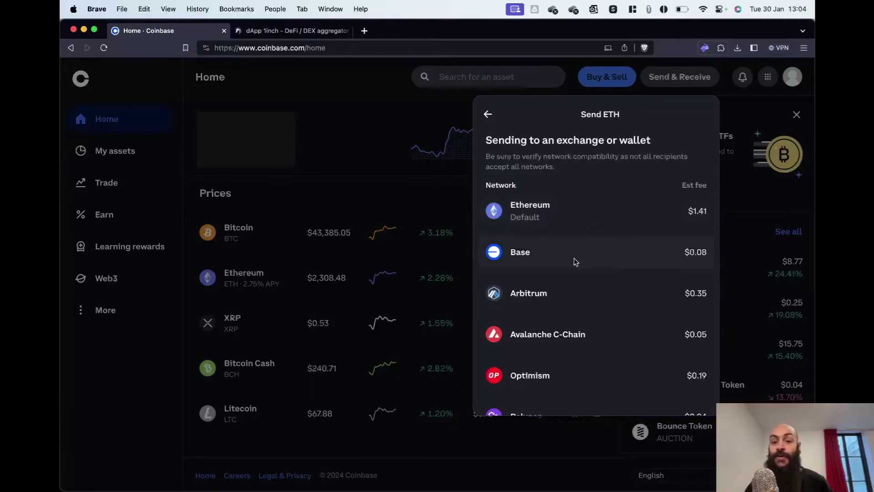
- Pick Ethereum (Default) as the network for the ETH transfer
scroll(572, 261, "down", 2)
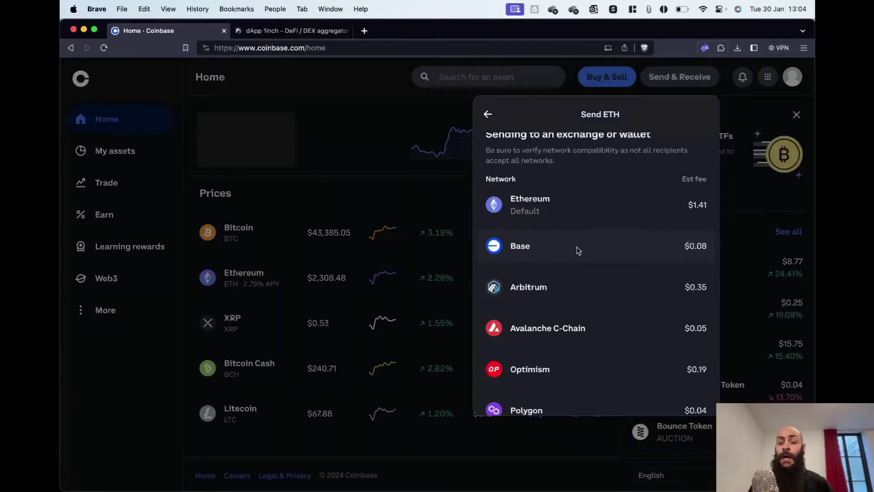
scroll(577, 250, "down", 2)
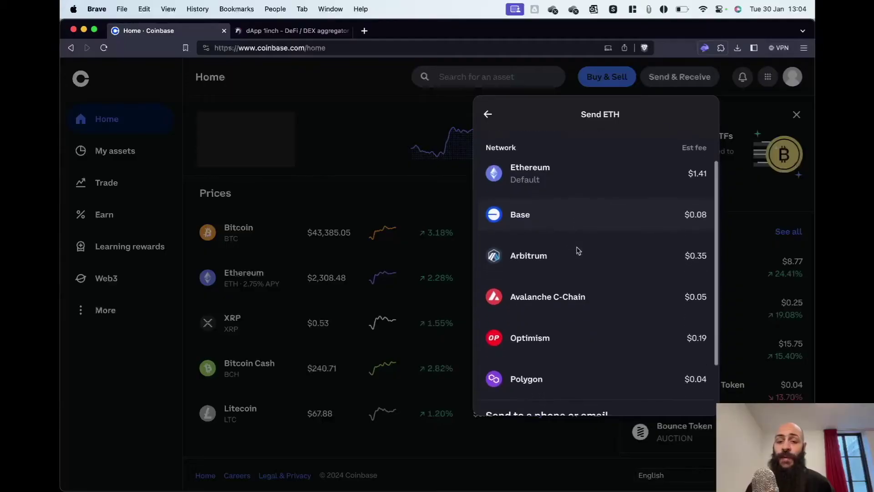
scroll(576, 250, "up", 3)
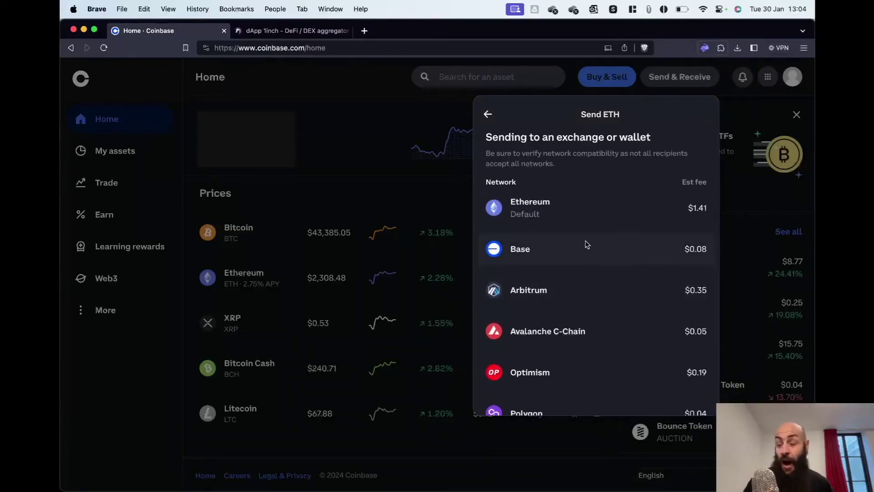
scroll(585, 244, "up", 1)
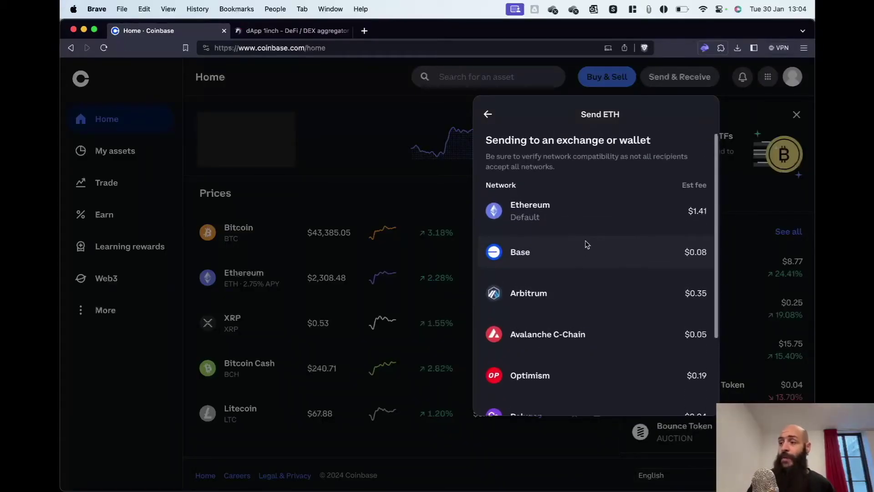
left_click(560, 219)
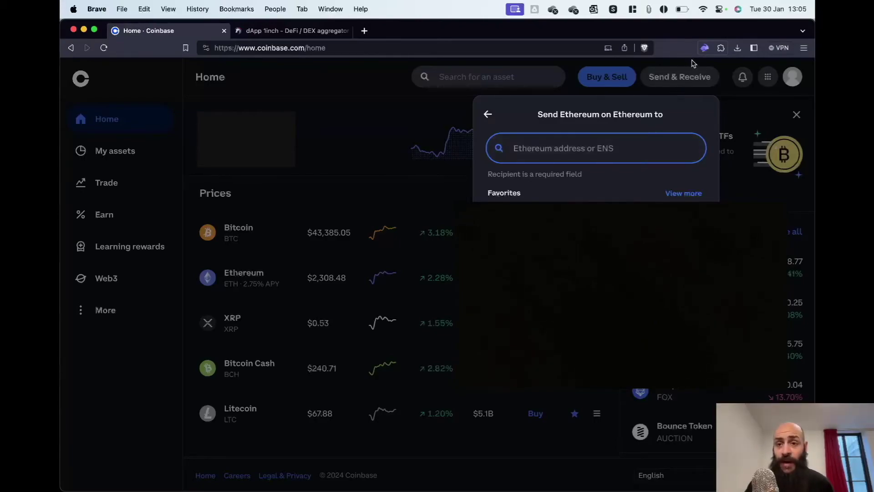
- Copy the Rabby Wallet's Ethereum receiving address and close the wallet popup
left_click(705, 48)
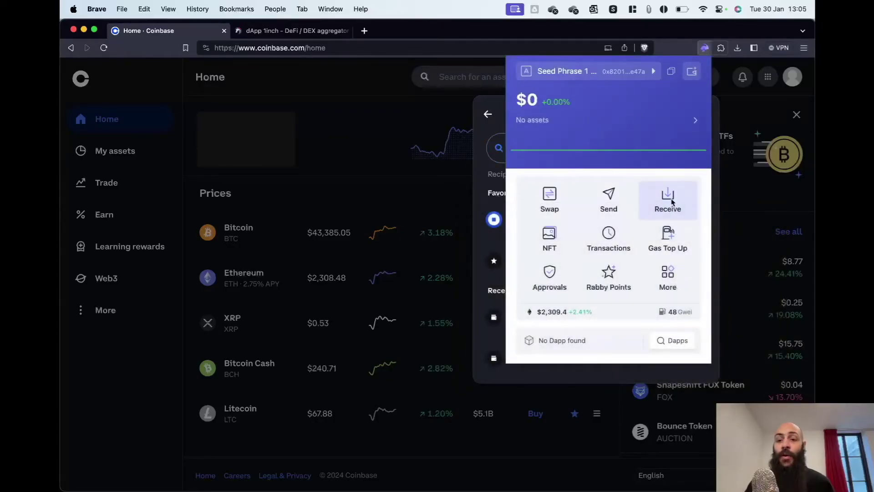
left_click(670, 202)
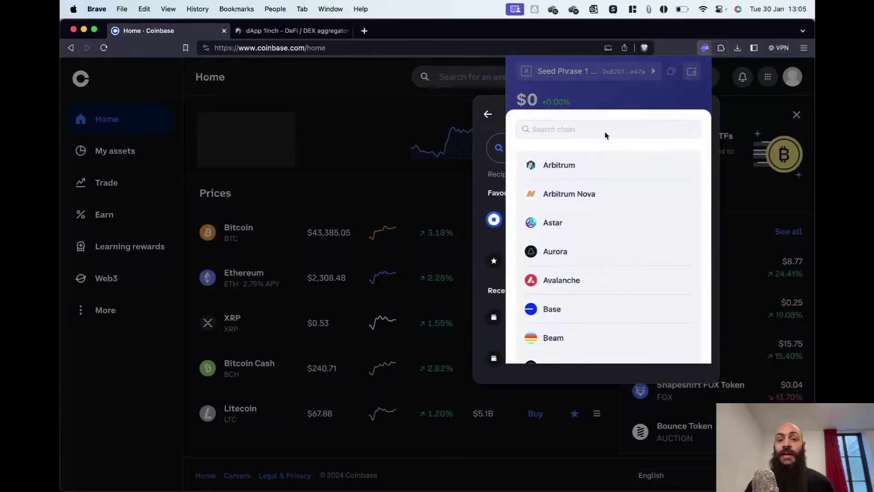
type("ethe")
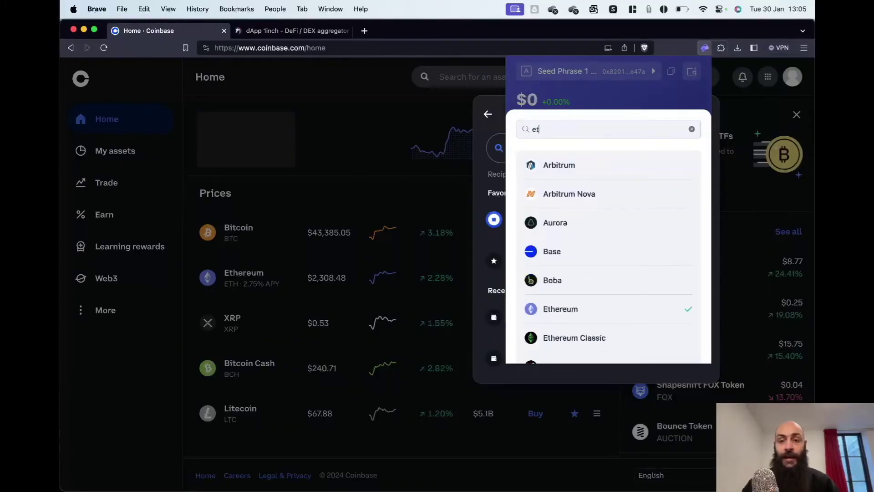
left_click(582, 164)
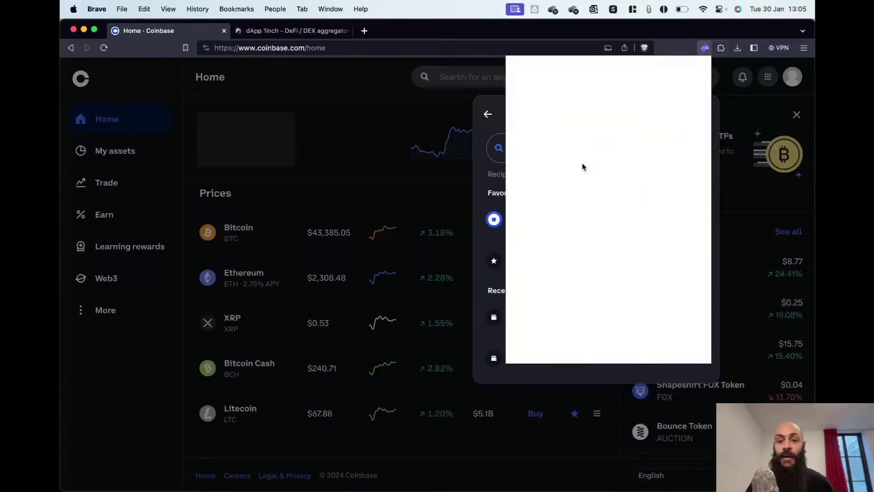
left_click(612, 297)
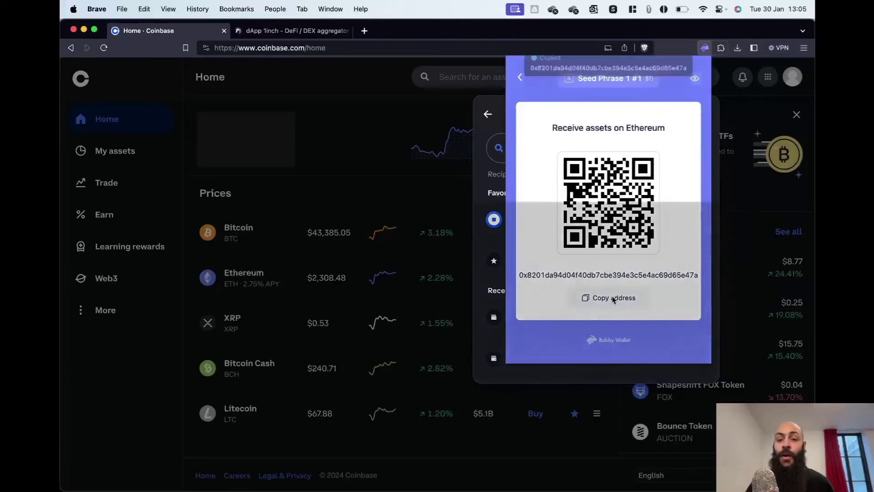
left_click(503, 154)
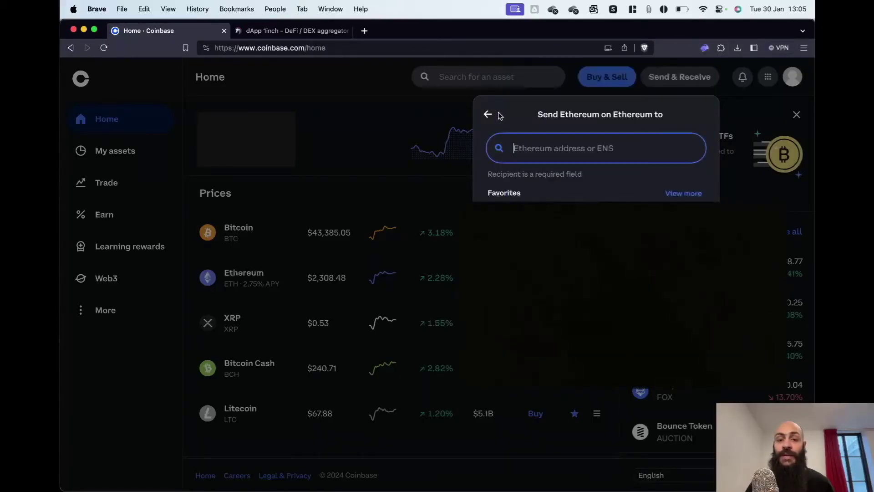
- Paste the Rabby address as recipient, preview the $200.01 ETH send and submit it
key("super+v")
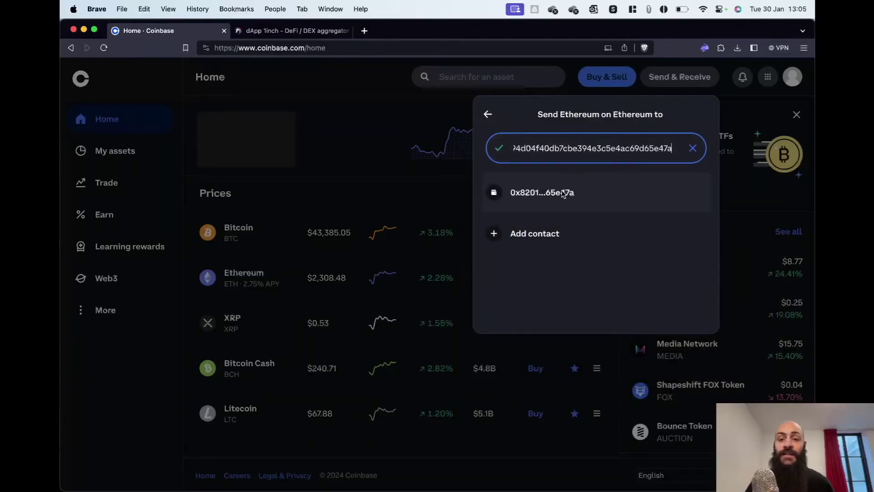
left_click(565, 193)
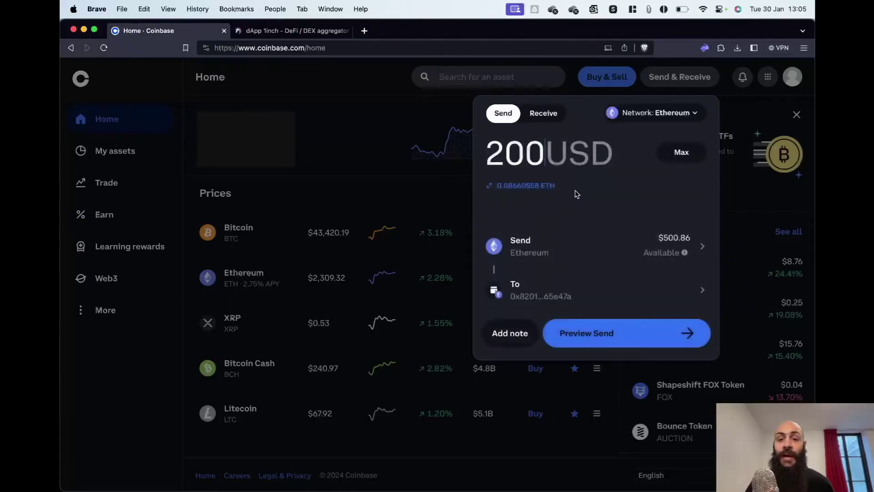
left_click(689, 335)
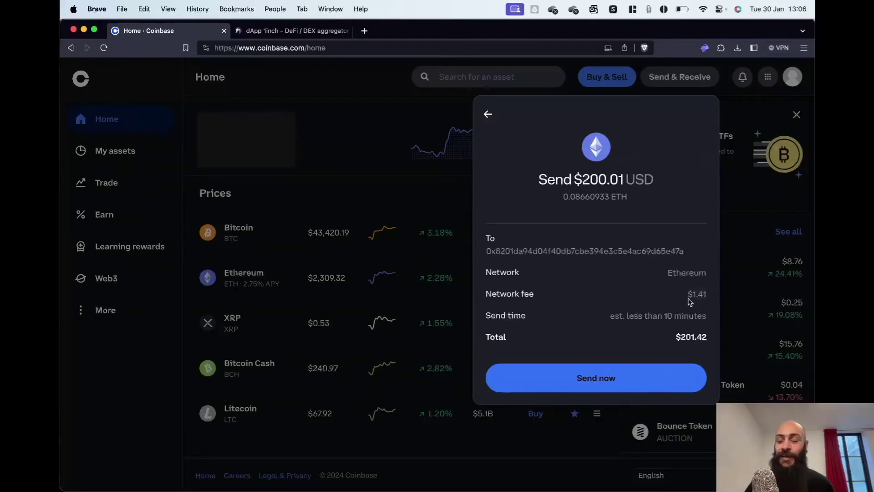
left_click(599, 376)
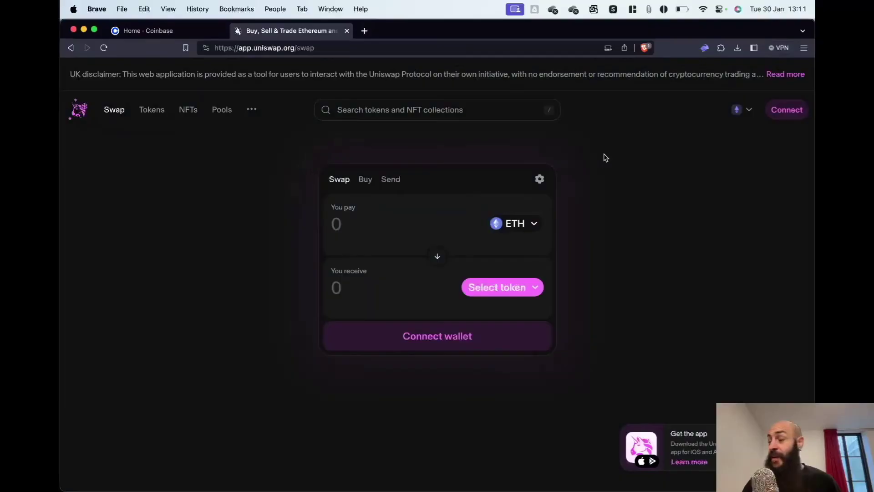
- Check the Rabby wallet's assets, then connect Rabby Wallet to Uniswap
left_click(704, 48)
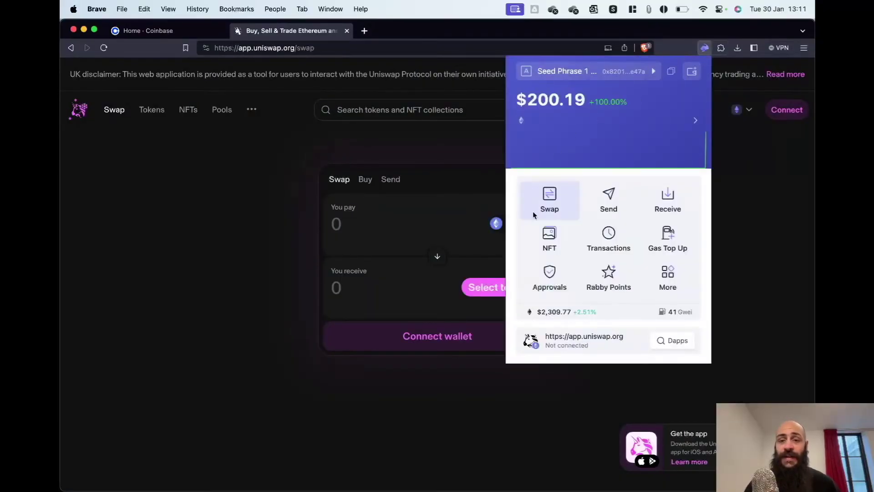
left_click(692, 122)
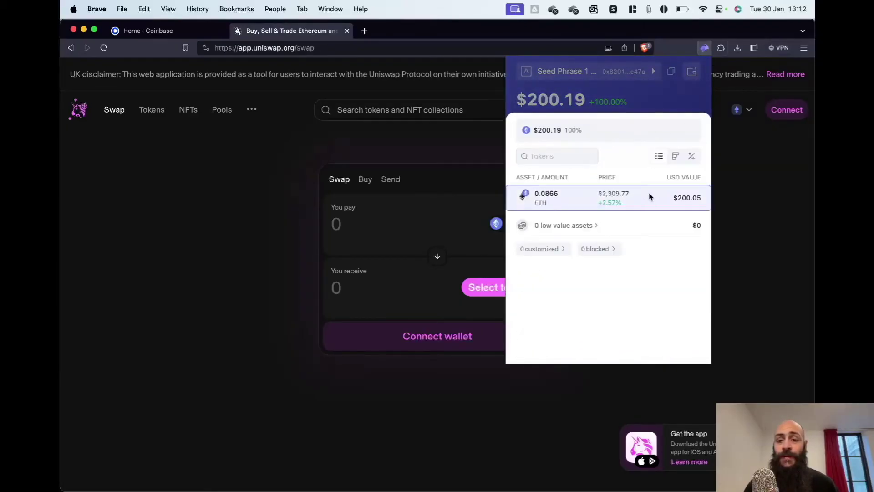
left_click(739, 194)
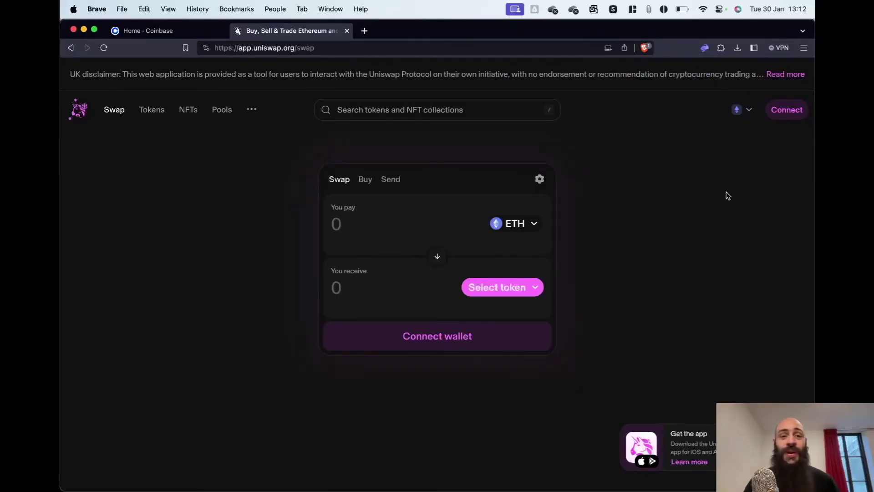
left_click(779, 118)
left_click(715, 121)
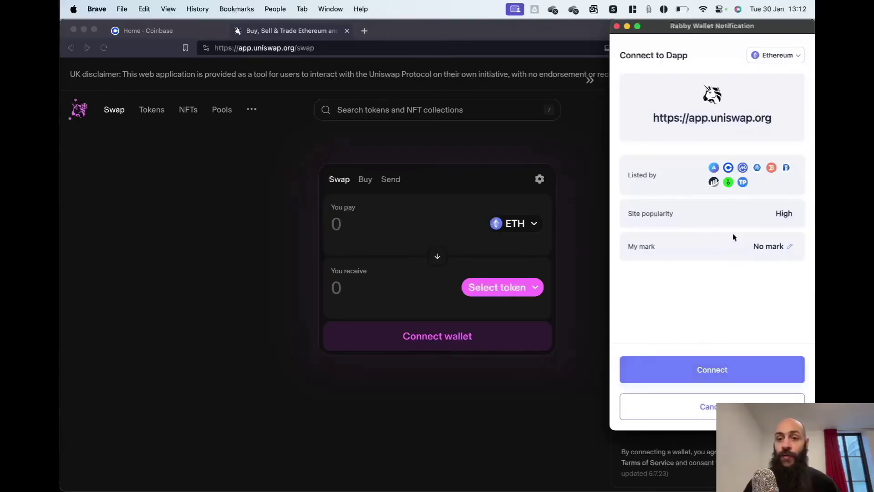
left_click(707, 368)
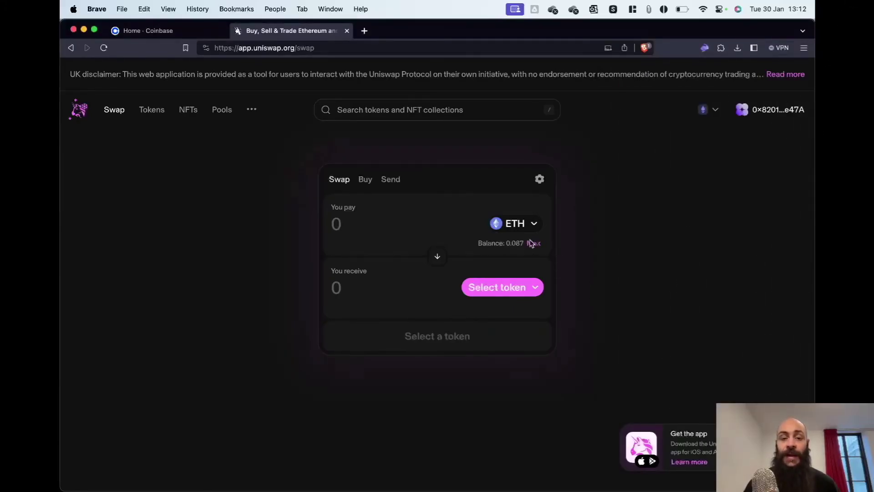
- Enter 0.05 ETH as the amount to pay
left_click(376, 227)
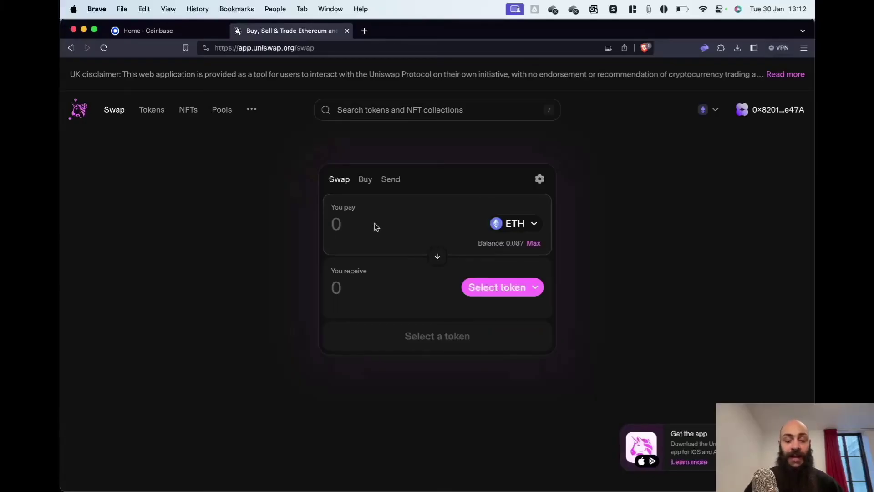
type("100")
key("BackSpace")
key("BackSpace")
key("BackSpace")
type("0.")
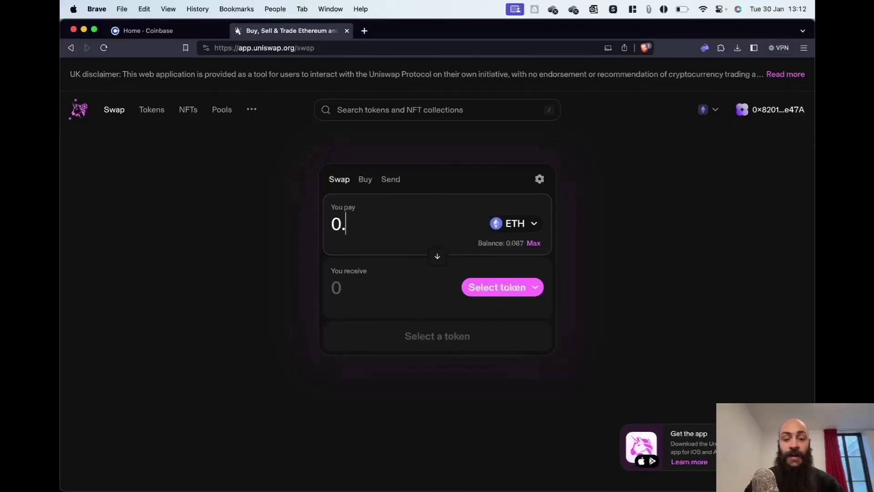
type("2")
key("BackSpace")
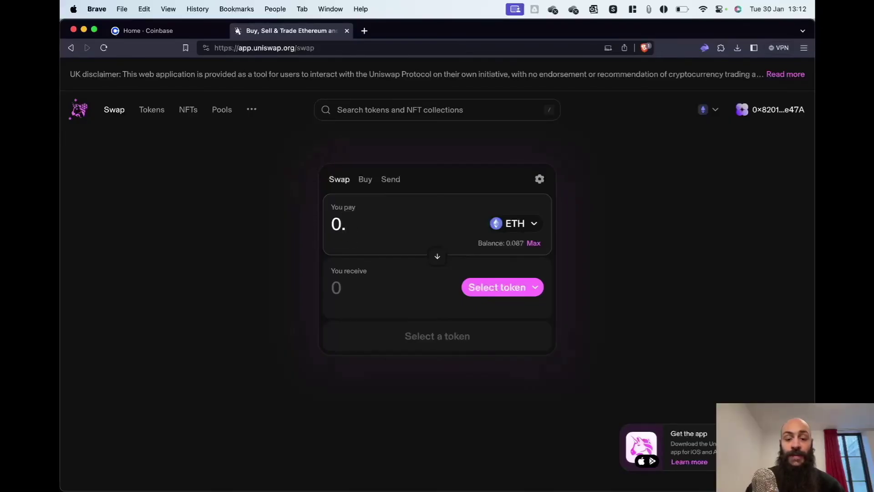
type("1")
key("BackSpace")
type("05")
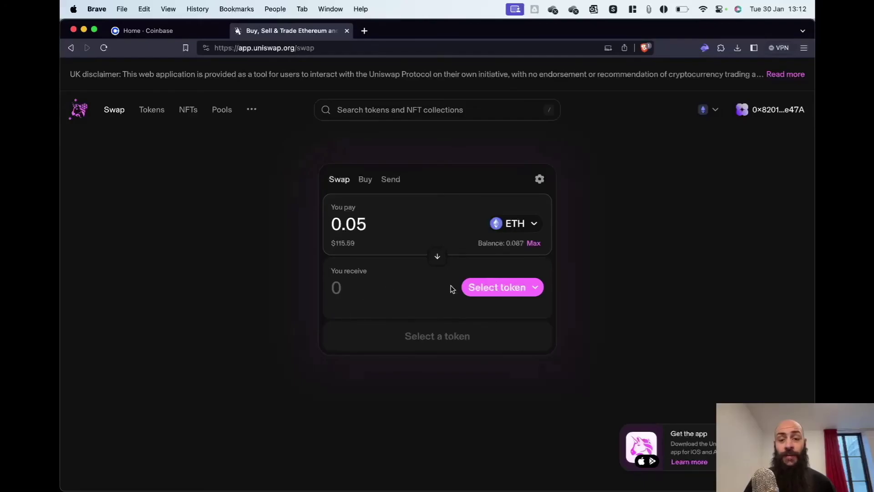
- Choose Liquid staked Ether 2.0 (stETH) as the receive token and review the swap
left_click(488, 286)
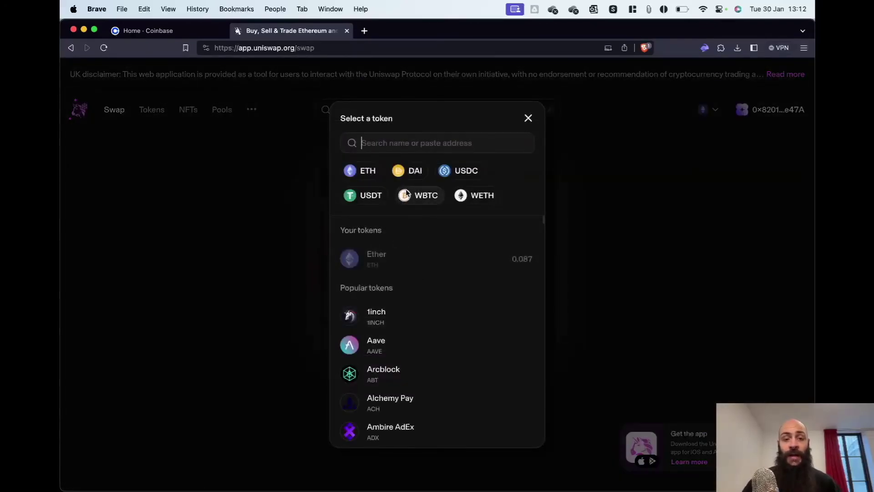
type("steth")
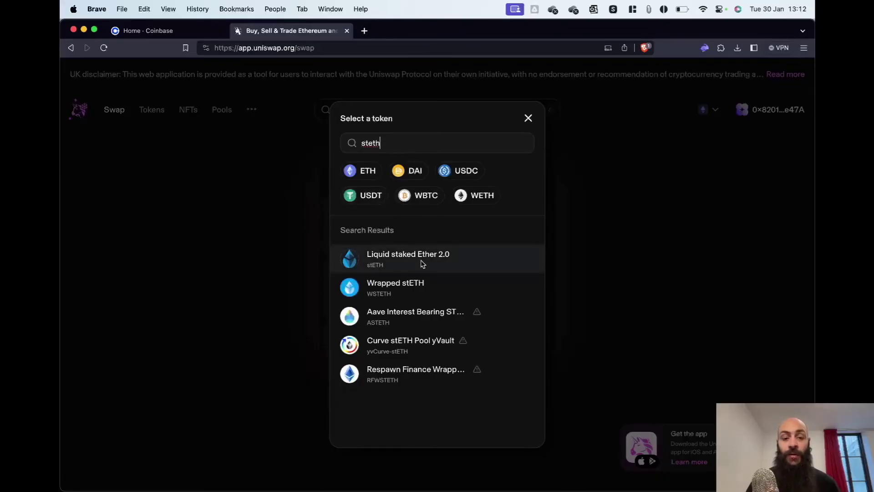
left_click(422, 264)
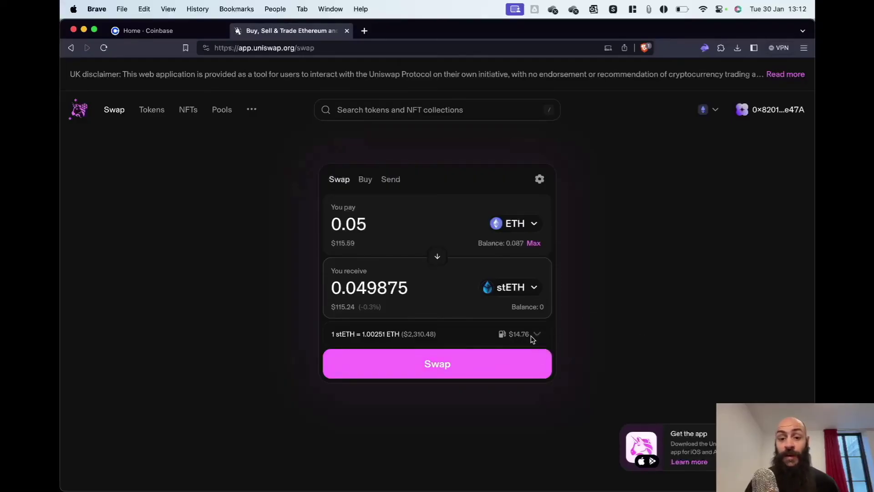
left_click(444, 364)
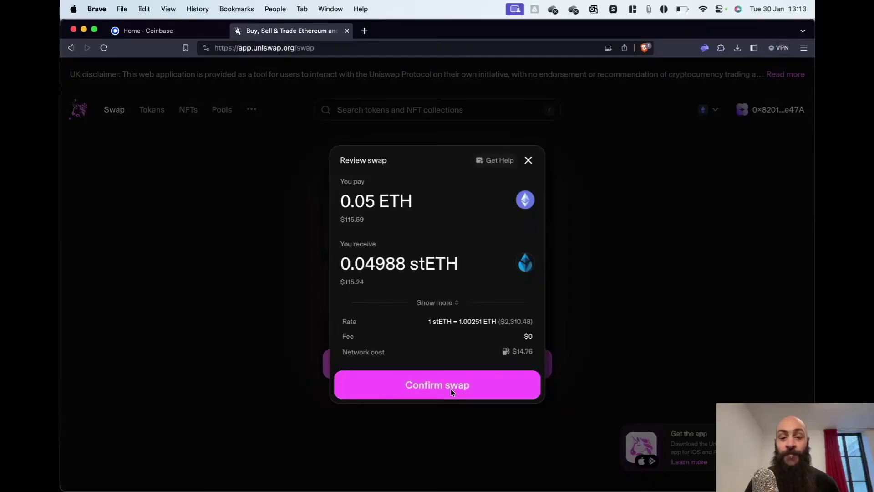
- Confirm the 0.05 ETH to stETH swap, check Rabby's request details and sign it
left_click(449, 389)
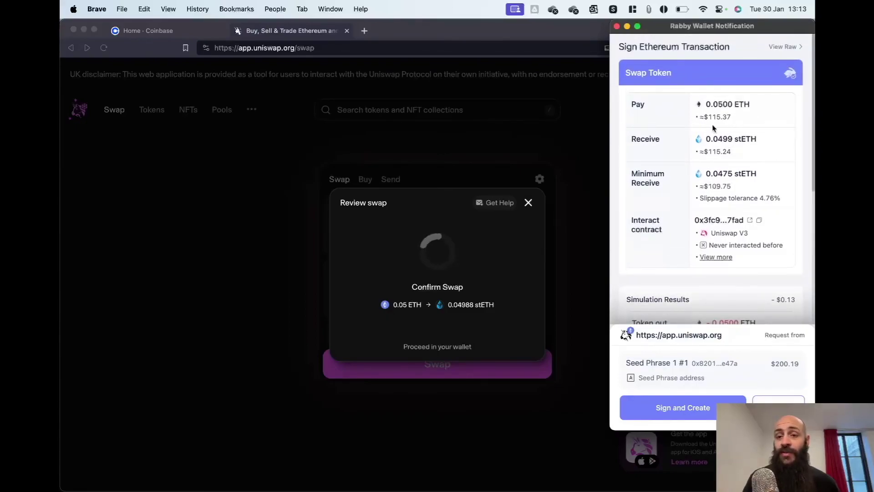
scroll(719, 132, "down", 5)
scroll(712, 141, "down", 4)
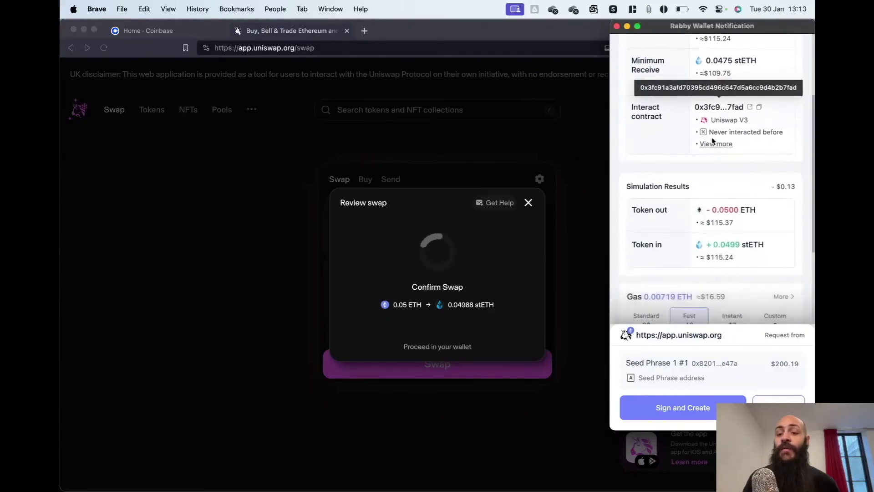
scroll(682, 199, "down", 2)
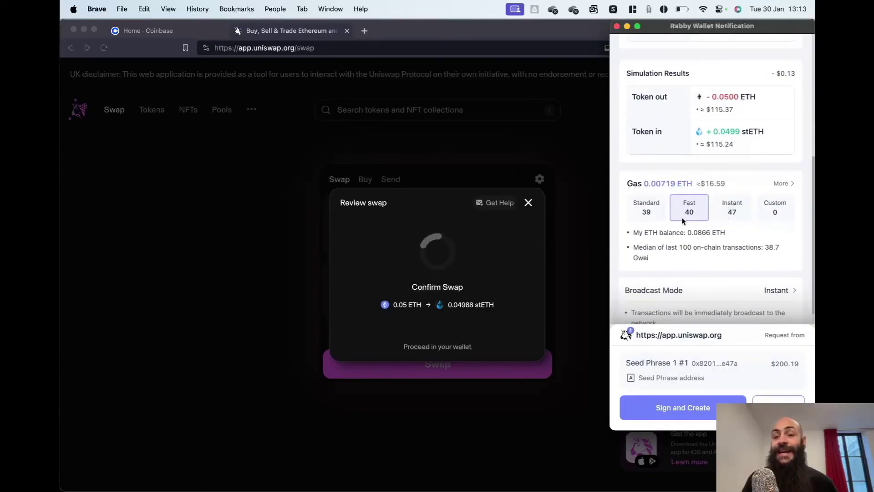
scroll(698, 223, "down", 1)
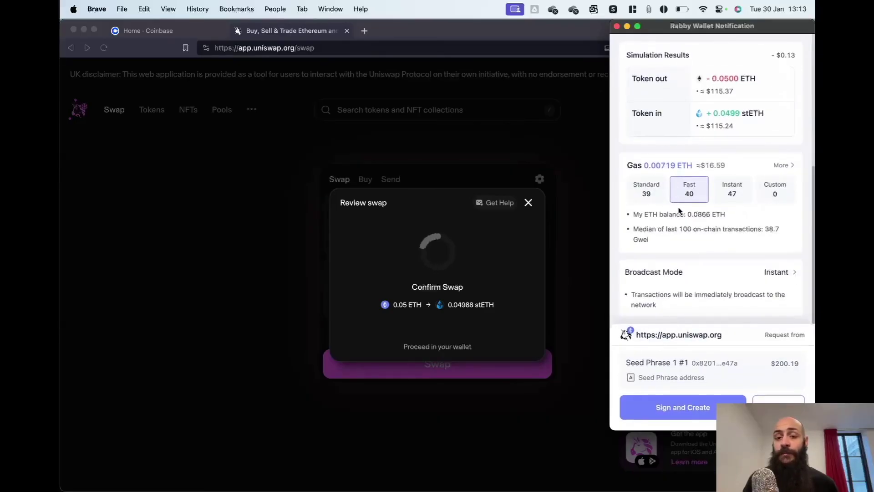
scroll(682, 207, "up", 5)
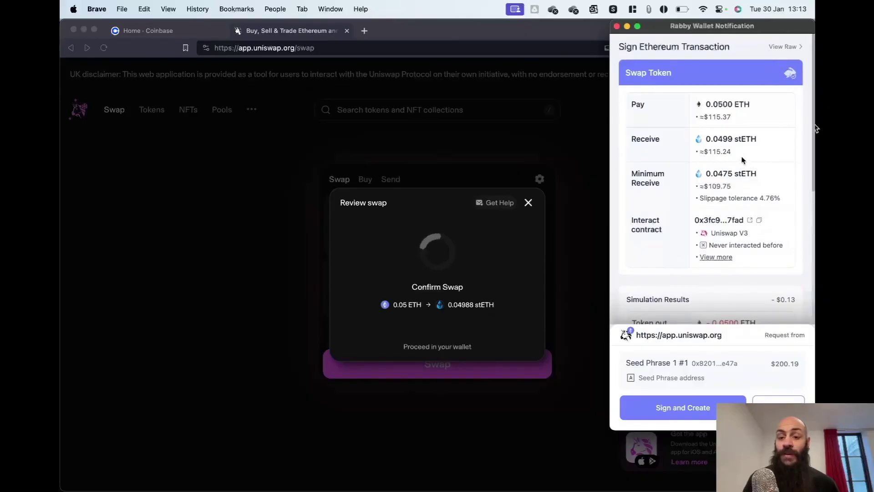
left_click(686, 407)
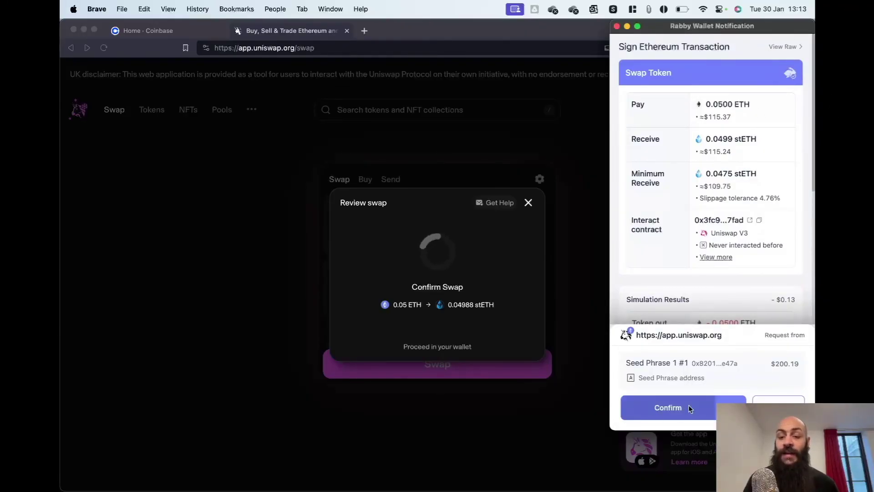
- Approve the transaction in Rabby so the swap completes for 0.04987 stETH
left_click(655, 408)
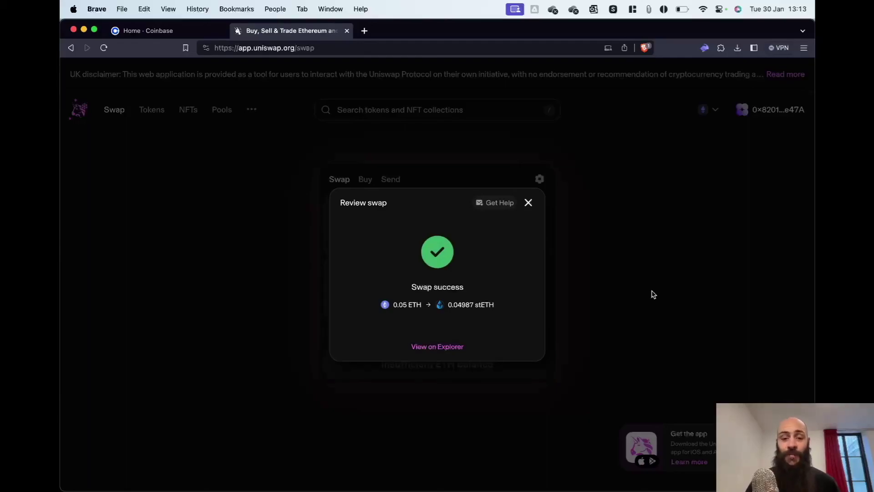
- Check the swap's Etherscan page (0.05 ETH for 0.049875 stETH, Success), then open Rabby
left_click(441, 348)
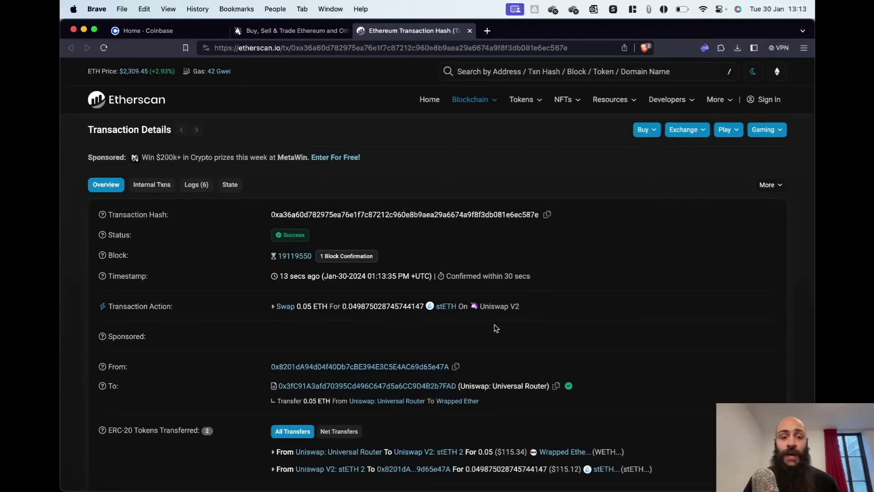
scroll(495, 327, "down", 3)
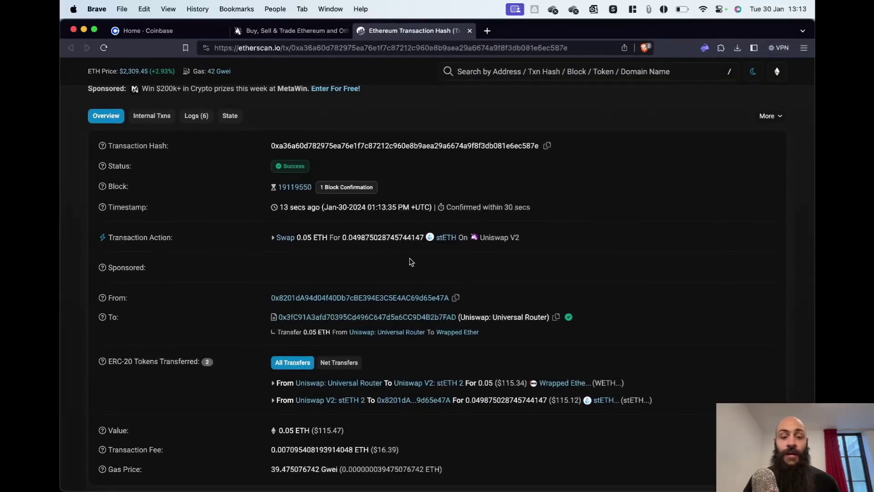
scroll(411, 262, "down", 2)
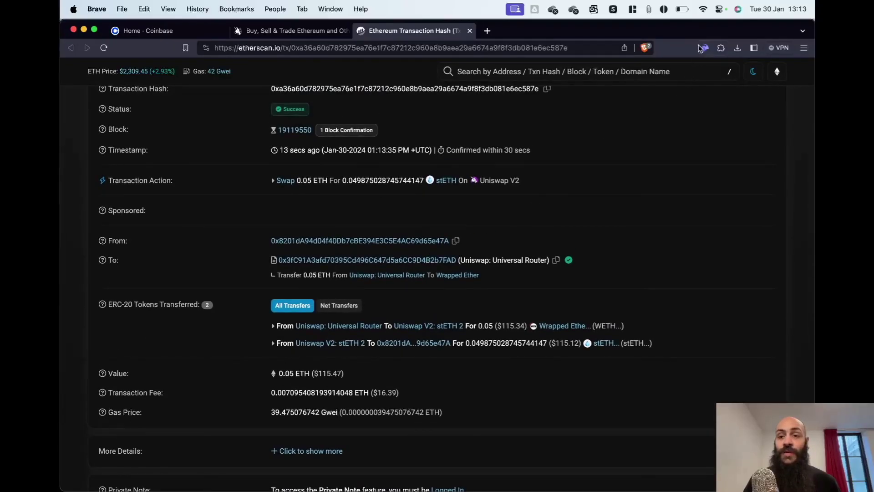
left_click(704, 48)
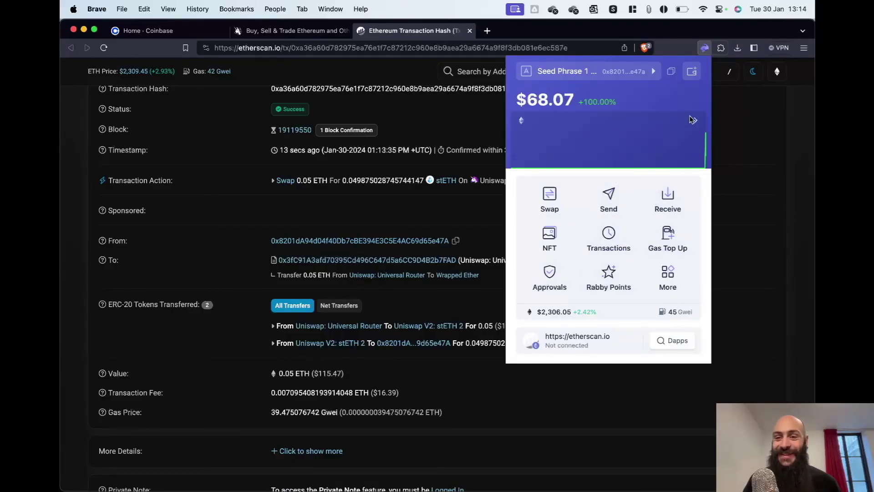
- Find stETH in Rabby's token list and open its 0.04987503 stETH balance
left_click(691, 123)
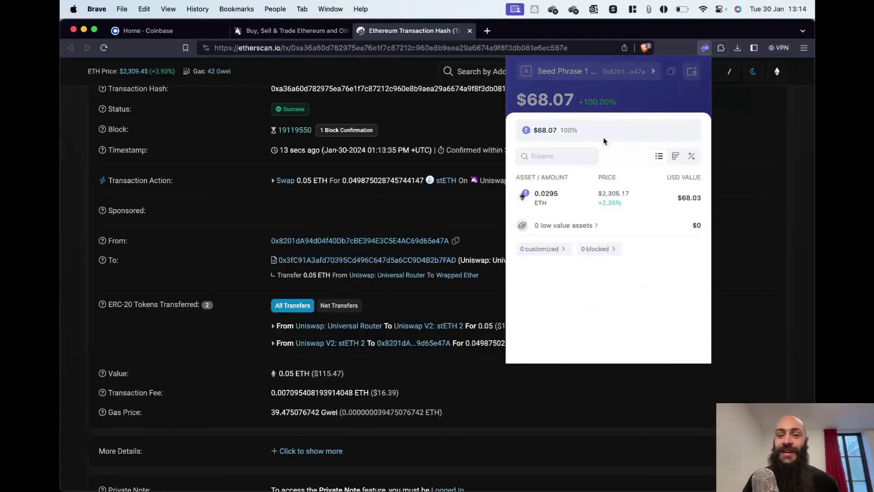
left_click(590, 155)
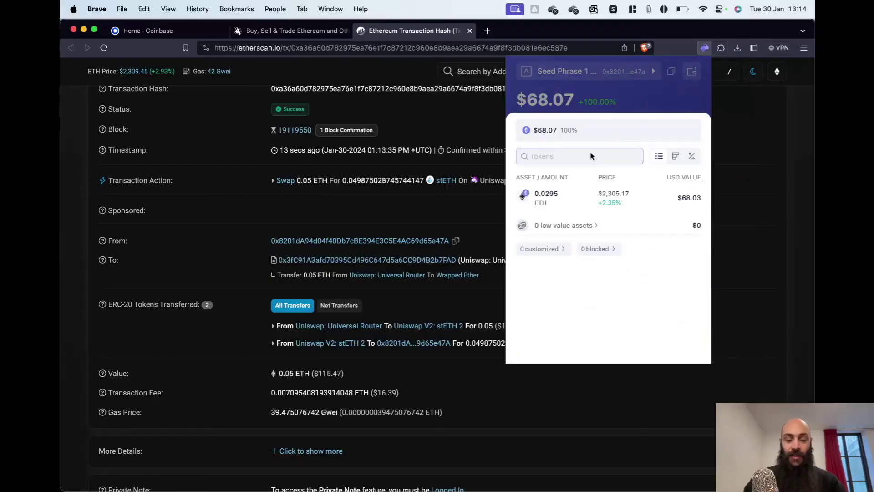
type("steth")
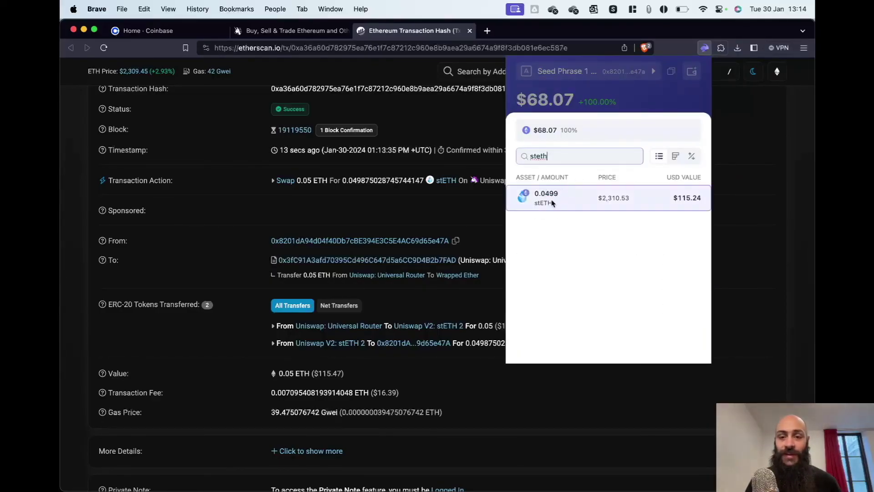
left_click(552, 203)
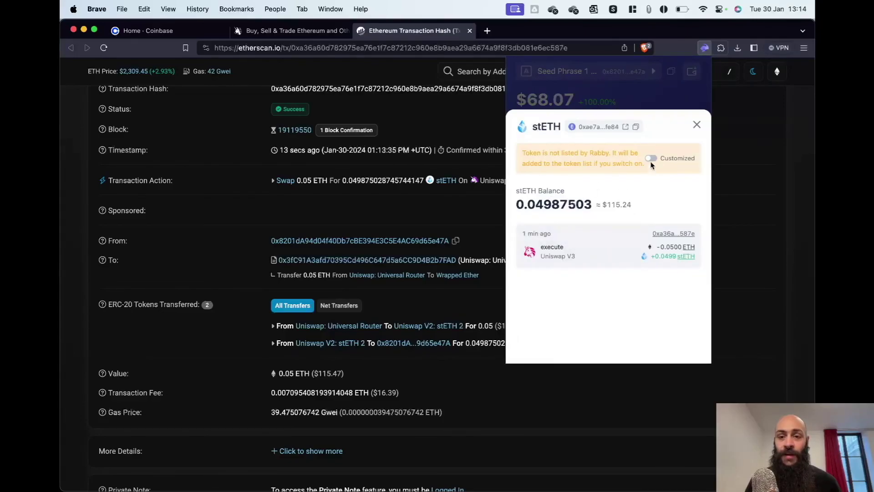